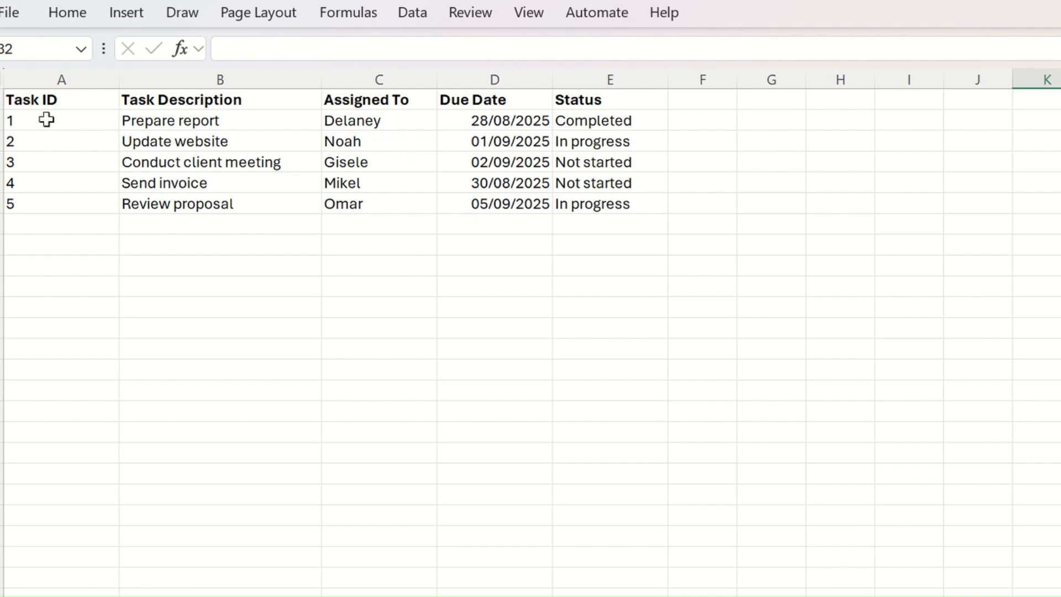
Create a formula-based conditional formatting rule on A2:E6 using =AND($D2<TODAY(),$E2<>"Completed").
left_click_drag(47, 119, 651, 206)
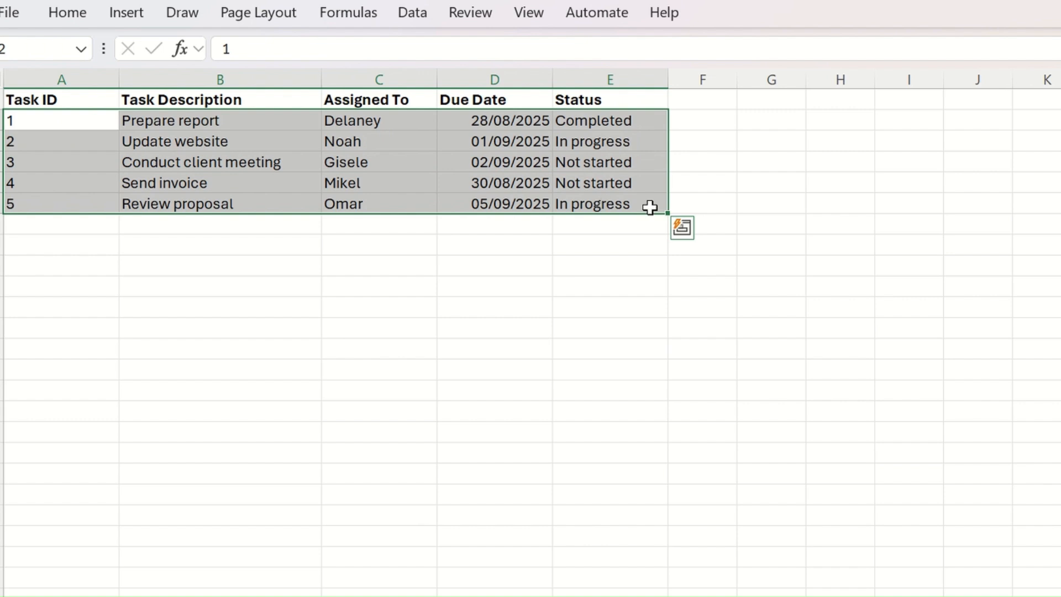
left_click(85, 15)
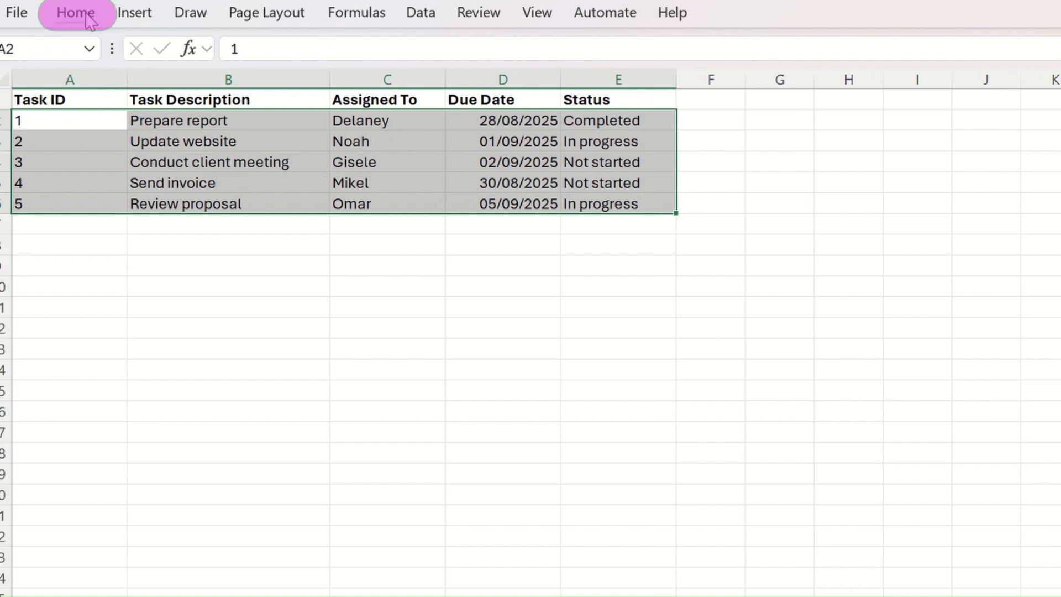
left_click(943, 99)
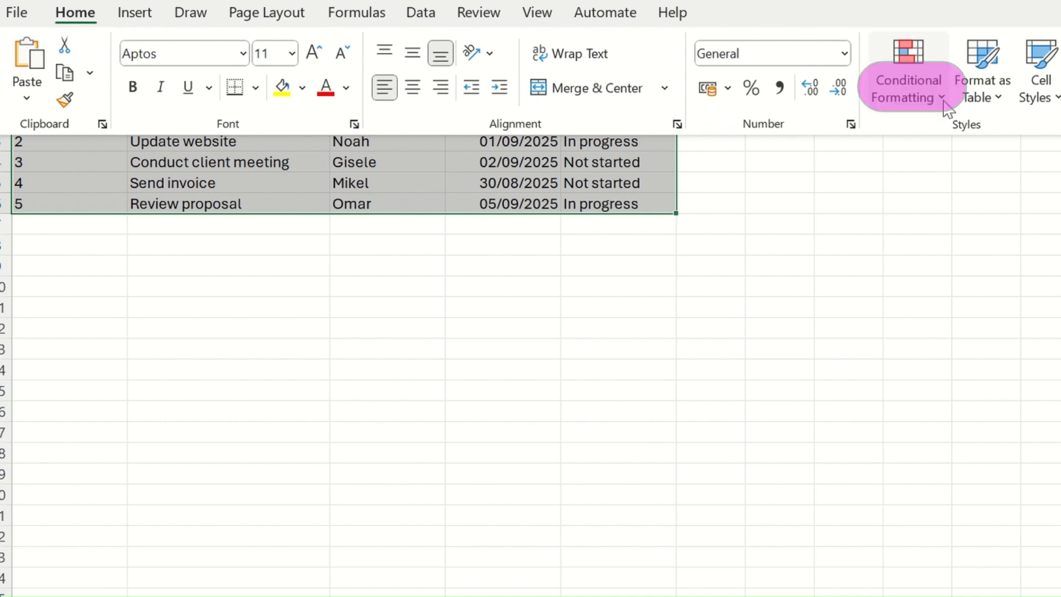
left_click(943, 101)
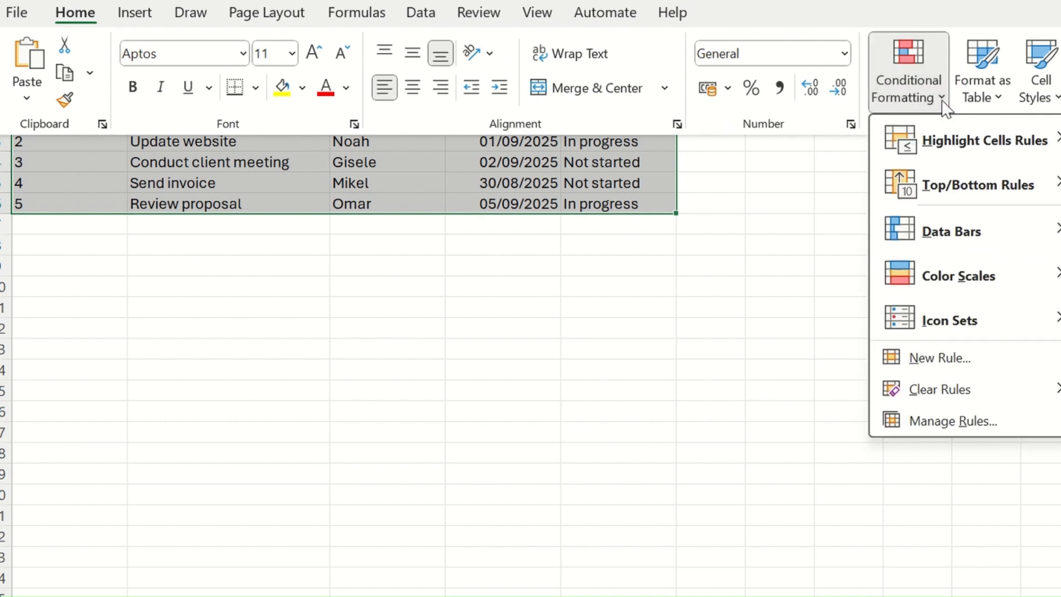
left_click(939, 359)
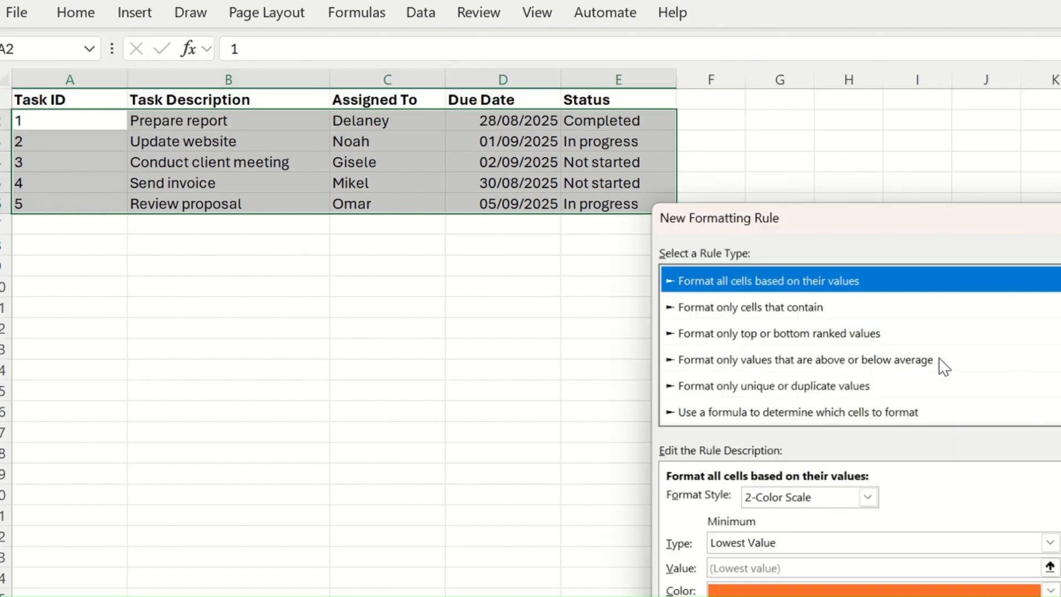
left_click(800, 411)
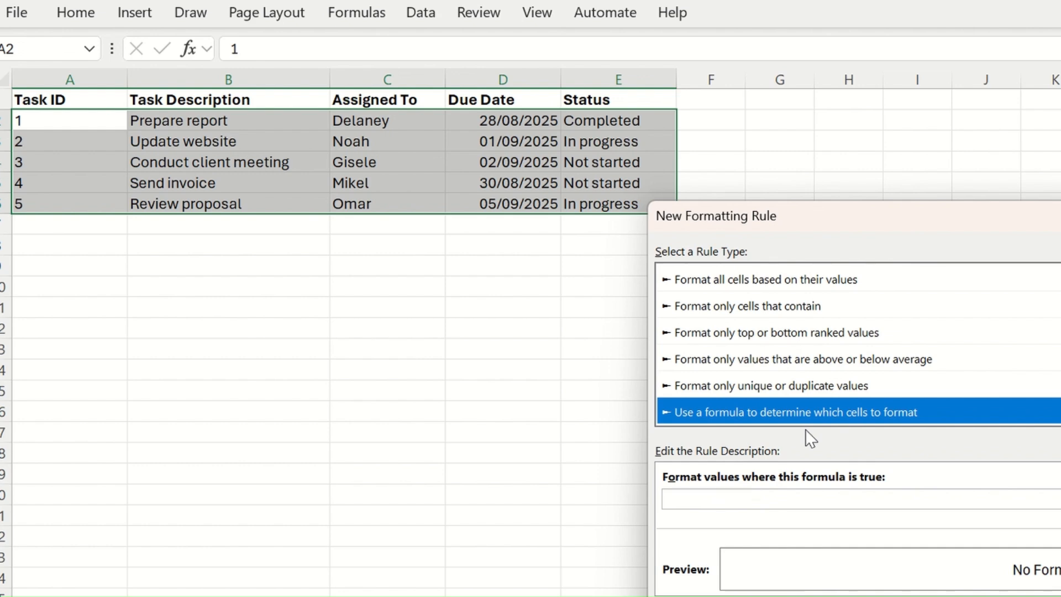
left_click(759, 500)
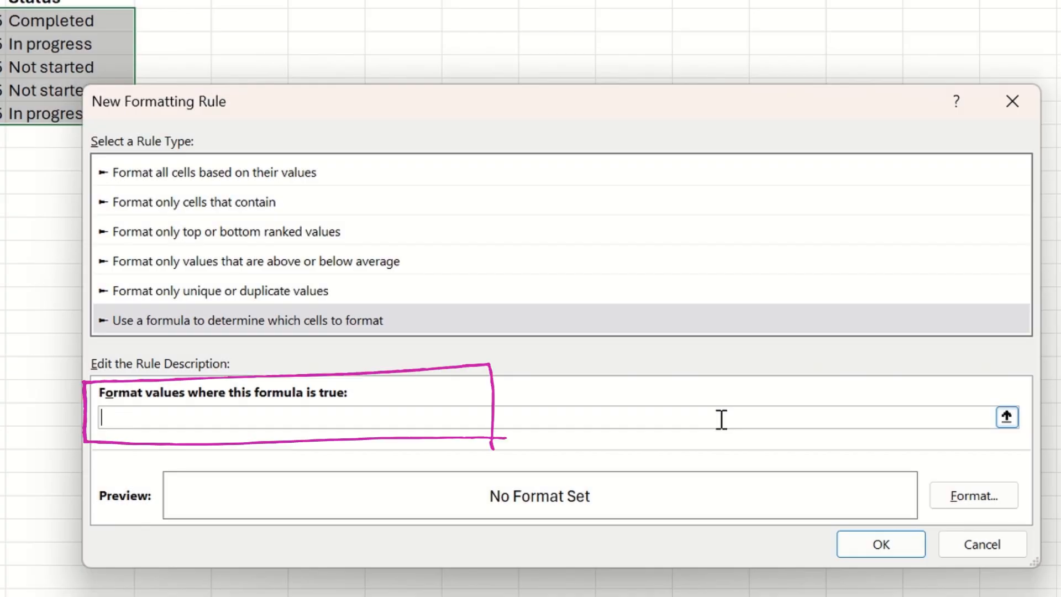
type("=AND($D2")
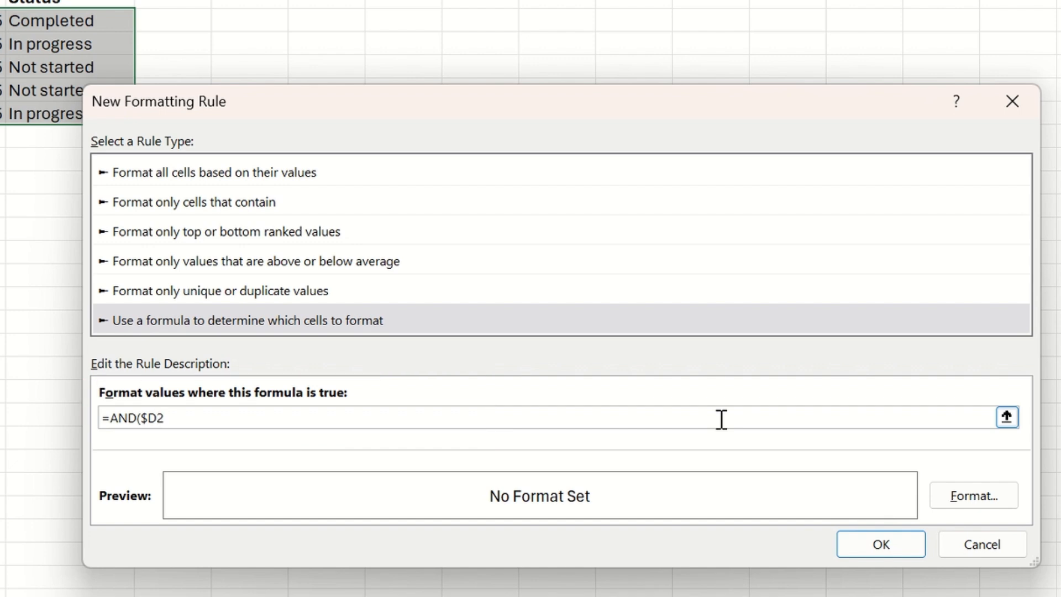
type("<TODAY(),$E2")
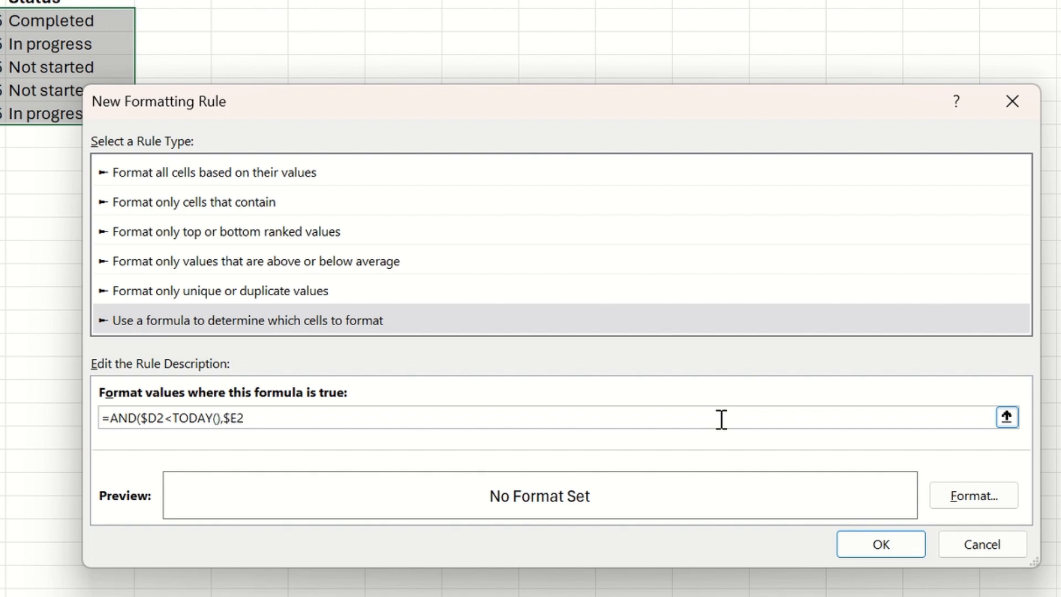
type("<>\"Completed")
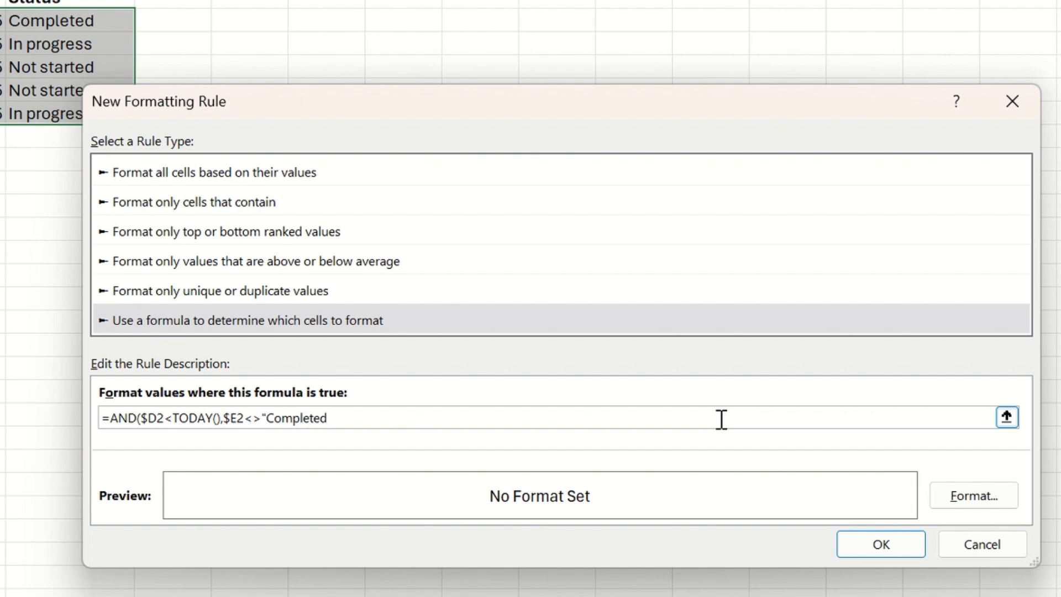
type("\")")
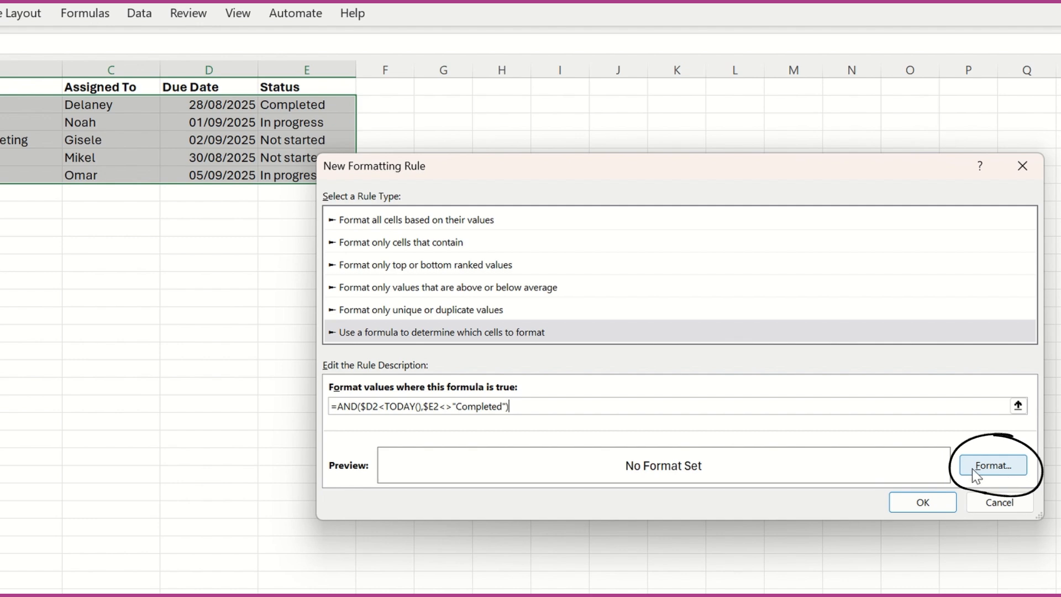
Give the overdue rule a red background fill and apply it.
left_click(1000, 467)
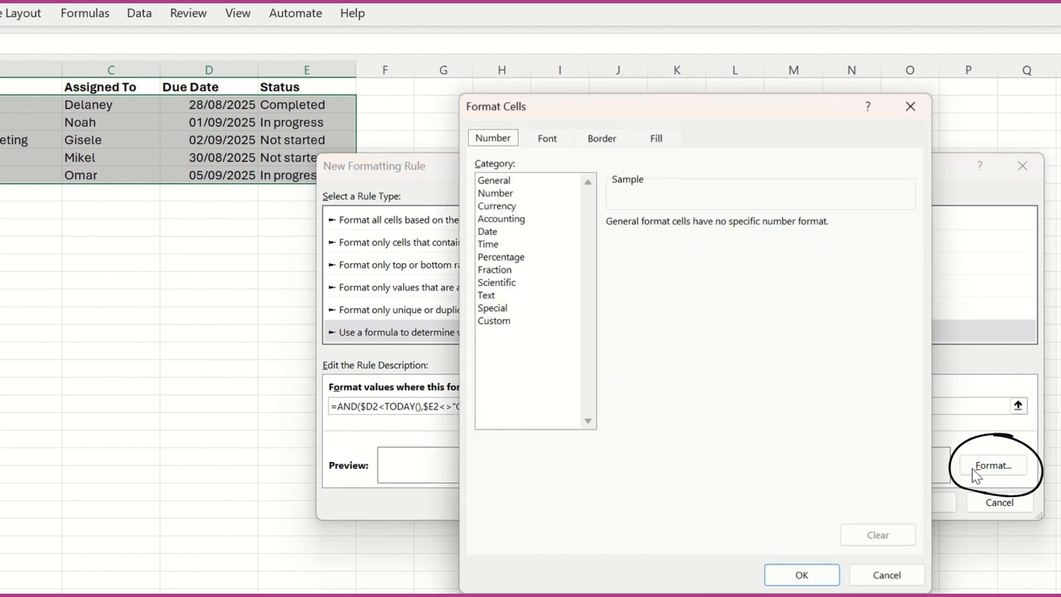
left_click(657, 140)
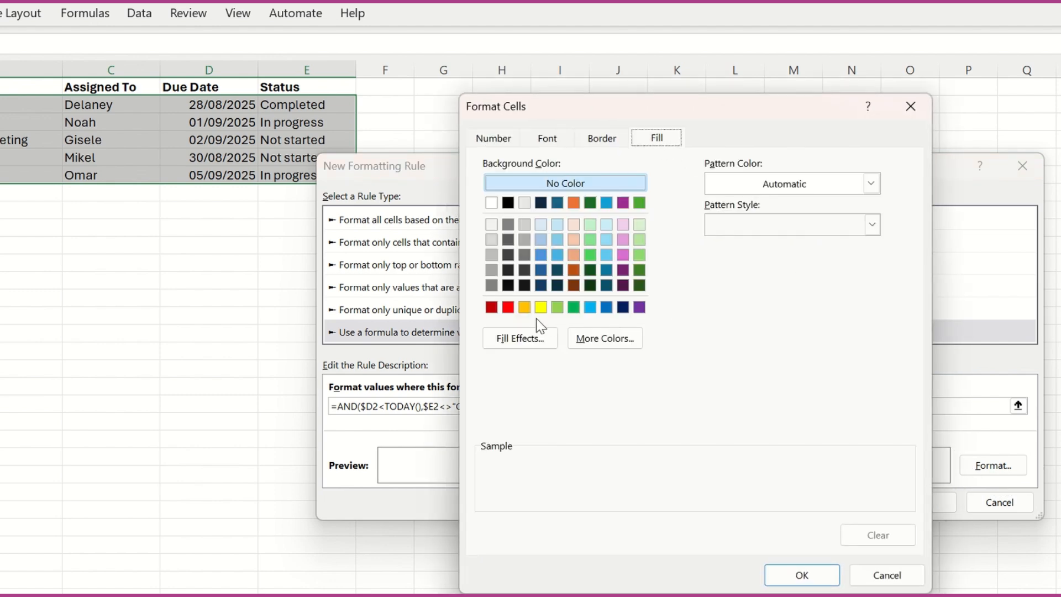
left_click(509, 309)
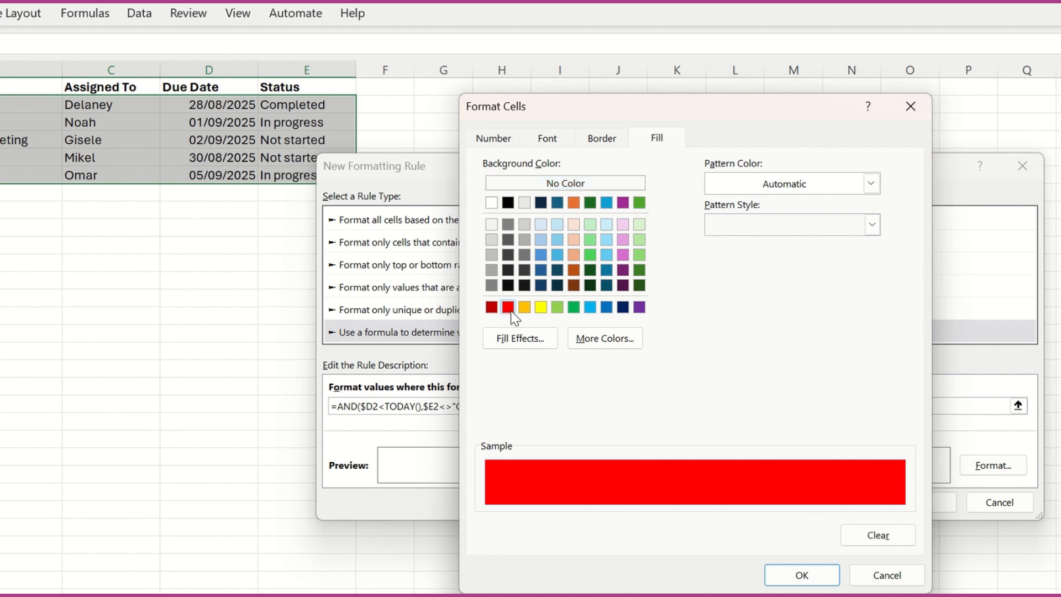
left_click(808, 577)
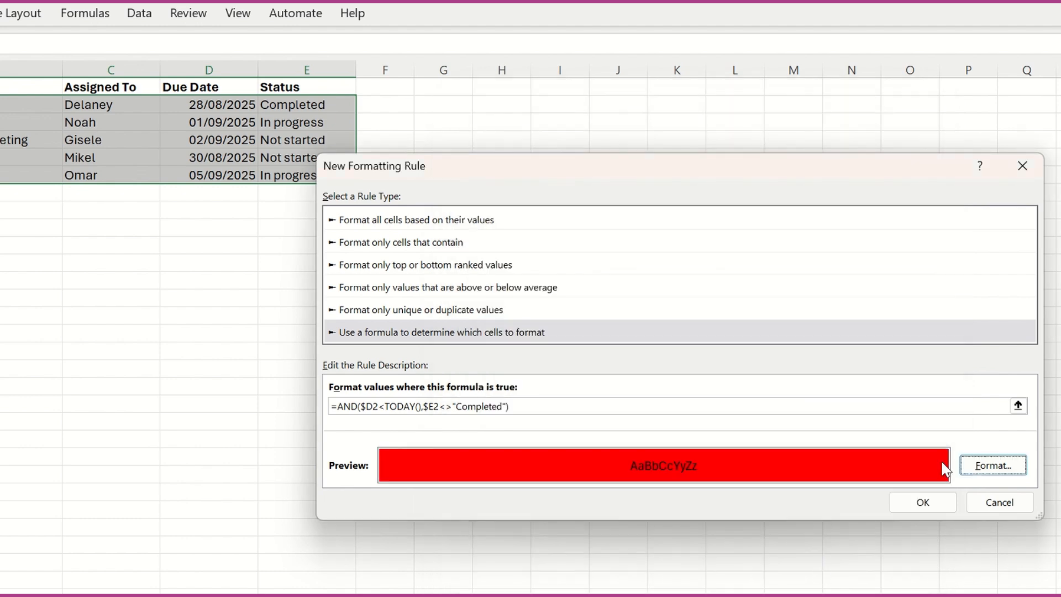
left_click(929, 504)
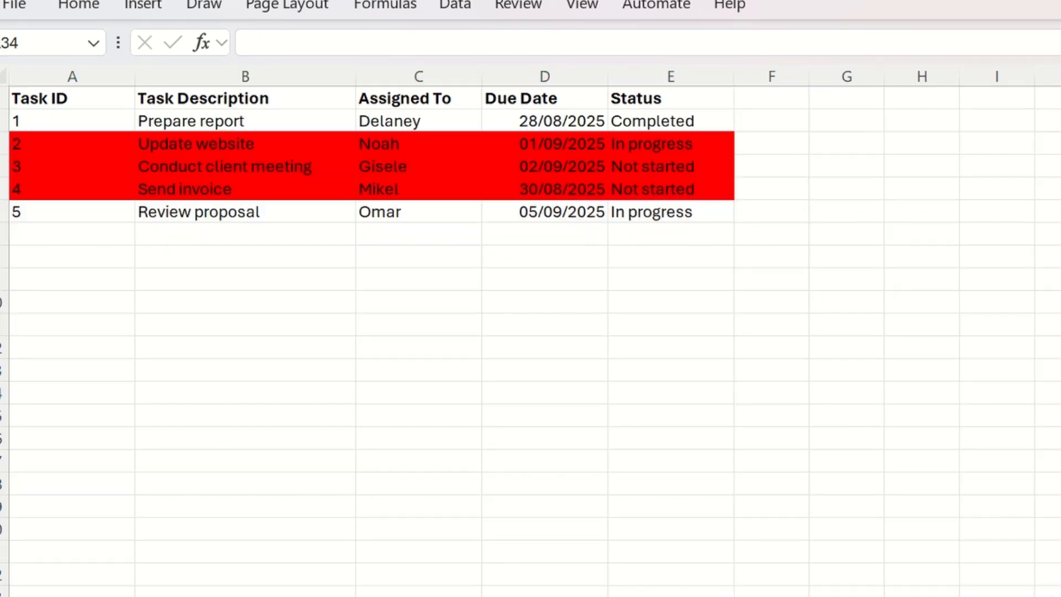
Change the status of the Conduct client meeting task to Completed.
left_click(673, 169)
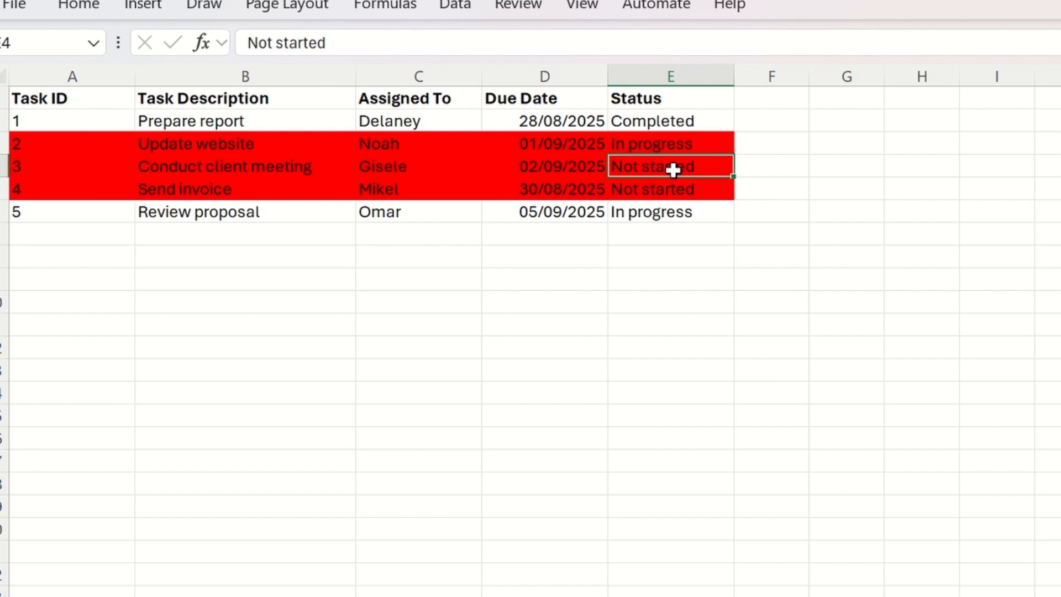
double_click(708, 168)
key("BackSpace")
key("BackSpace")
key("BackSpace")
key("BackSpace")
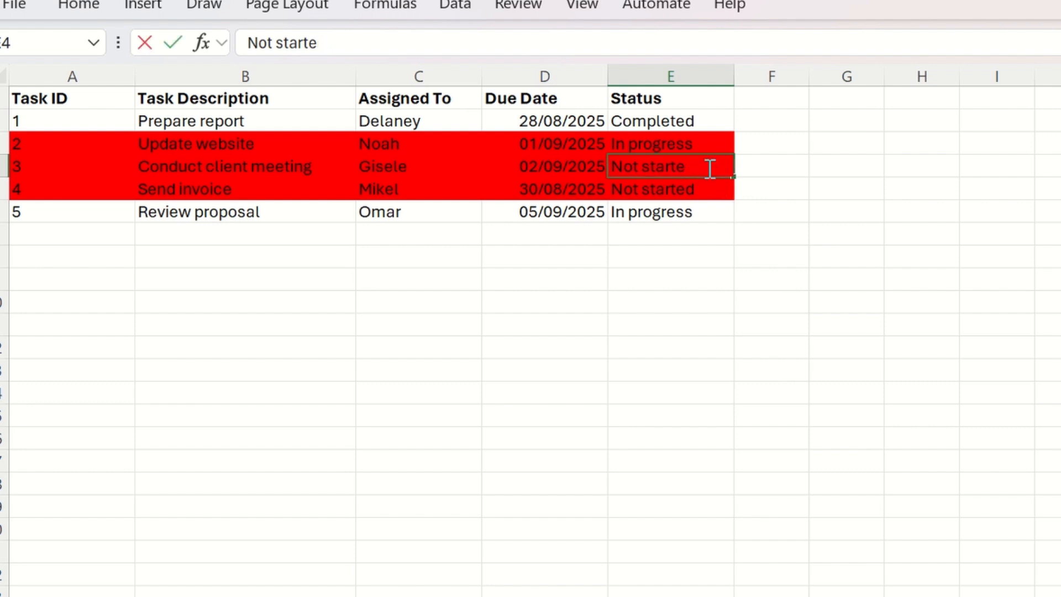
key("BackSpace")
key("BackSpace")
key("BackSpace")
key("BackSpace")
key("BackSpace")
key("BackSpace")
key("BackSpace")
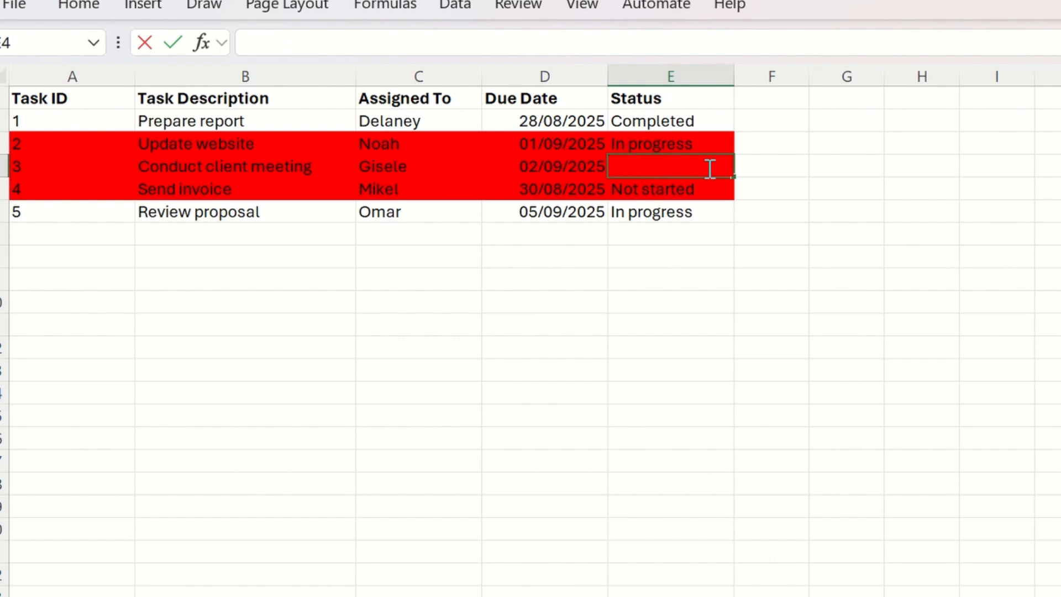
type("Comple")
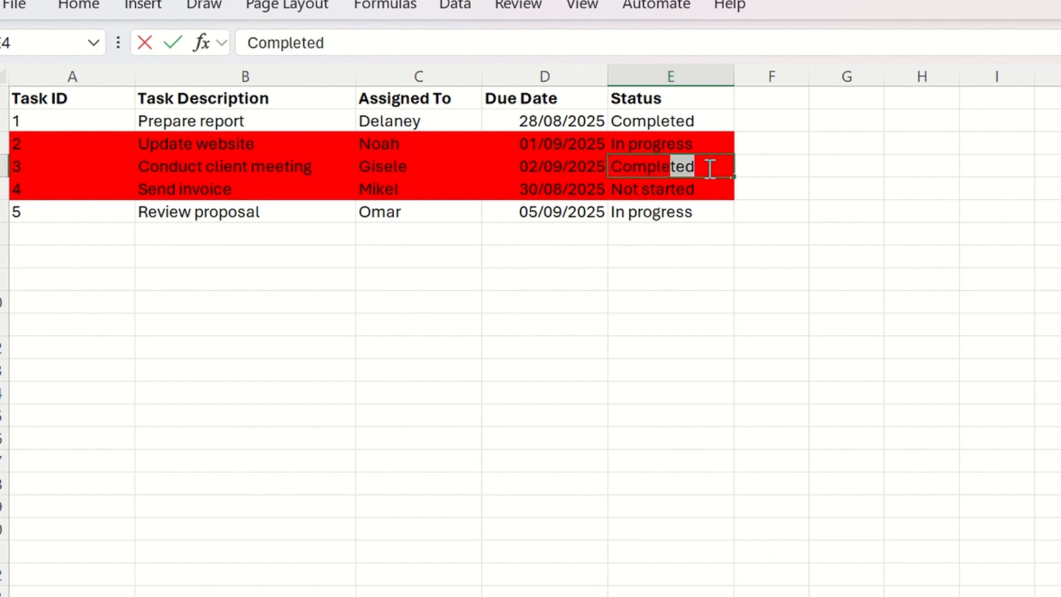
type("ted")
key("Return")
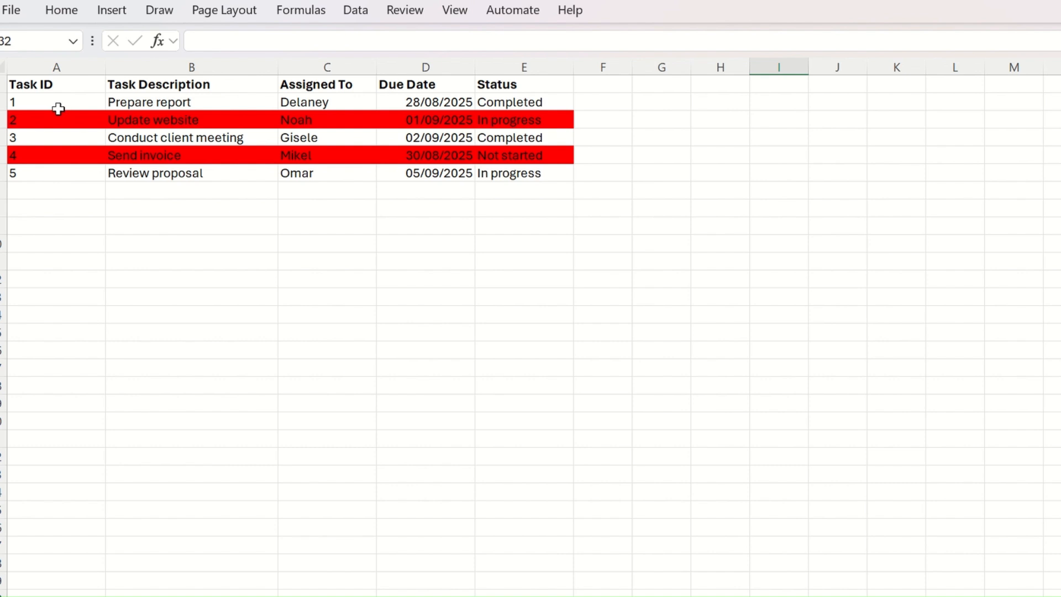
Add a second formula rule on A2:E6 by pasting =AND($D2>=TODAY(),$D2<=TODAY()+3,$E2<>"Completed").
left_click_drag(43, 98, 522, 174)
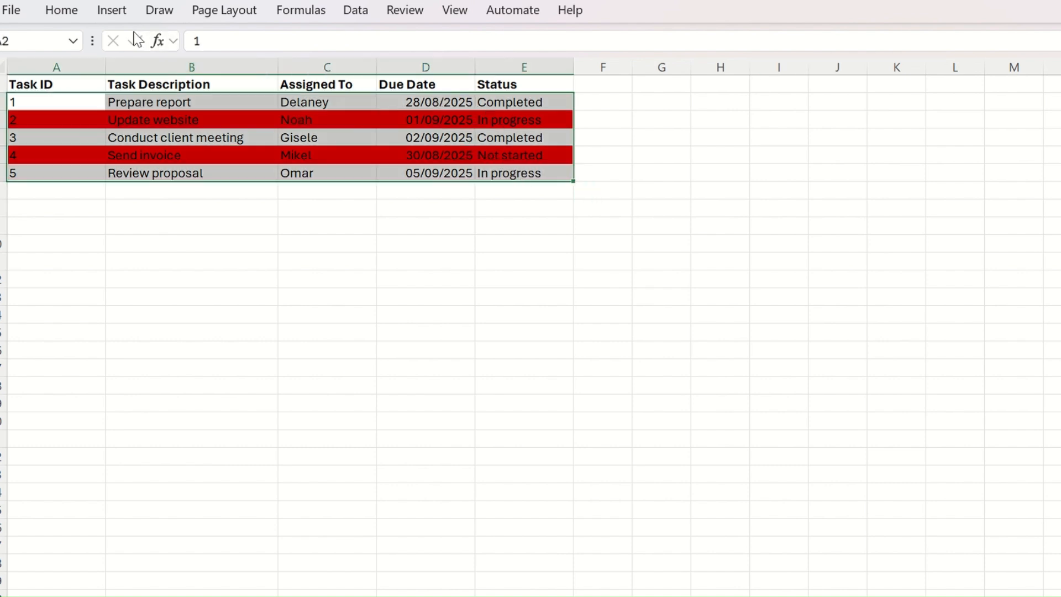
left_click(67, 13)
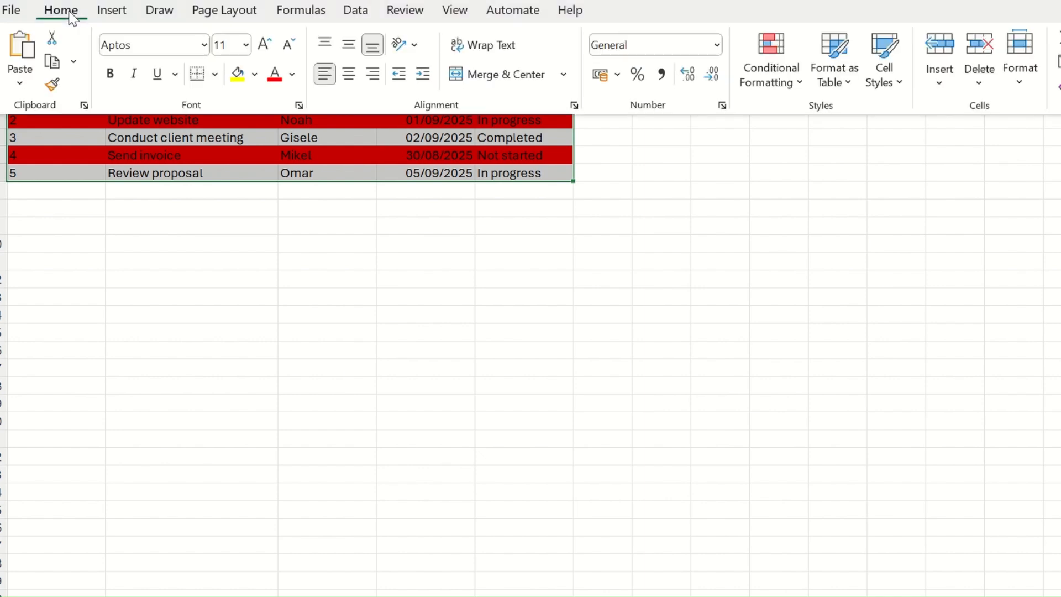
left_click(803, 85)
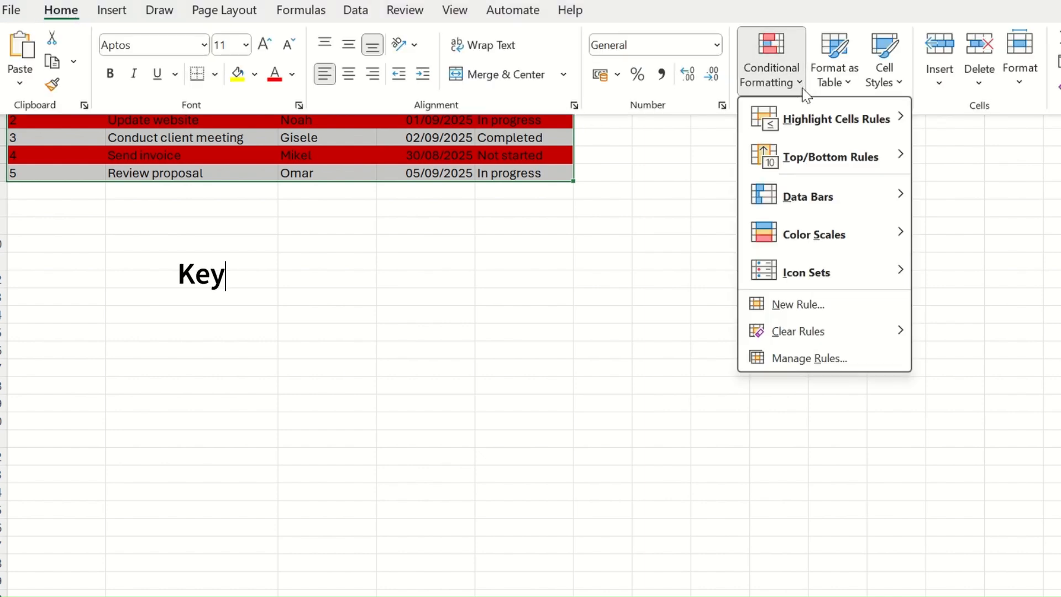
left_click(815, 307)
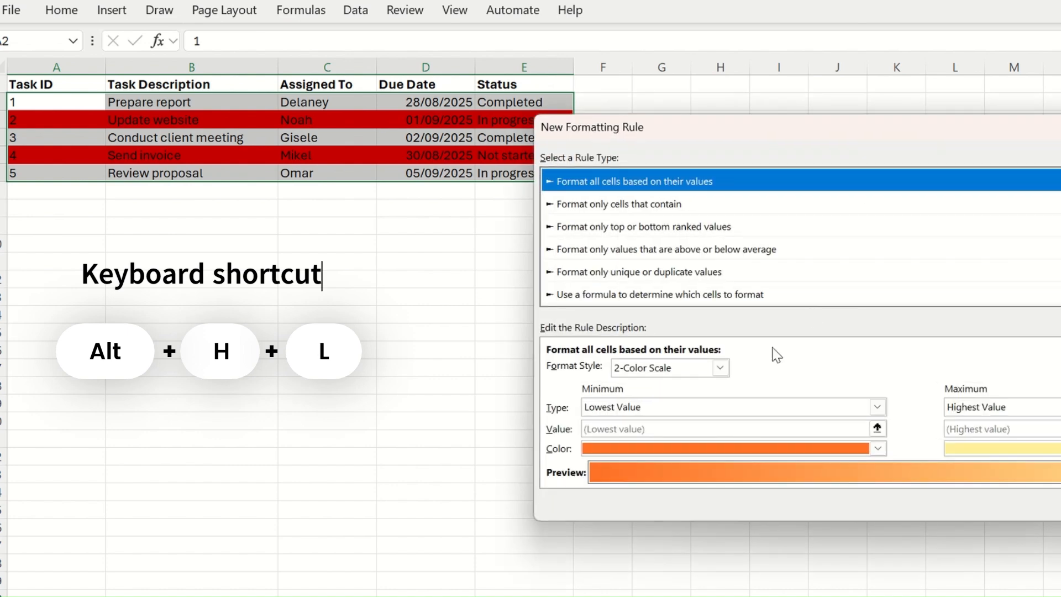
left_click(619, 296)
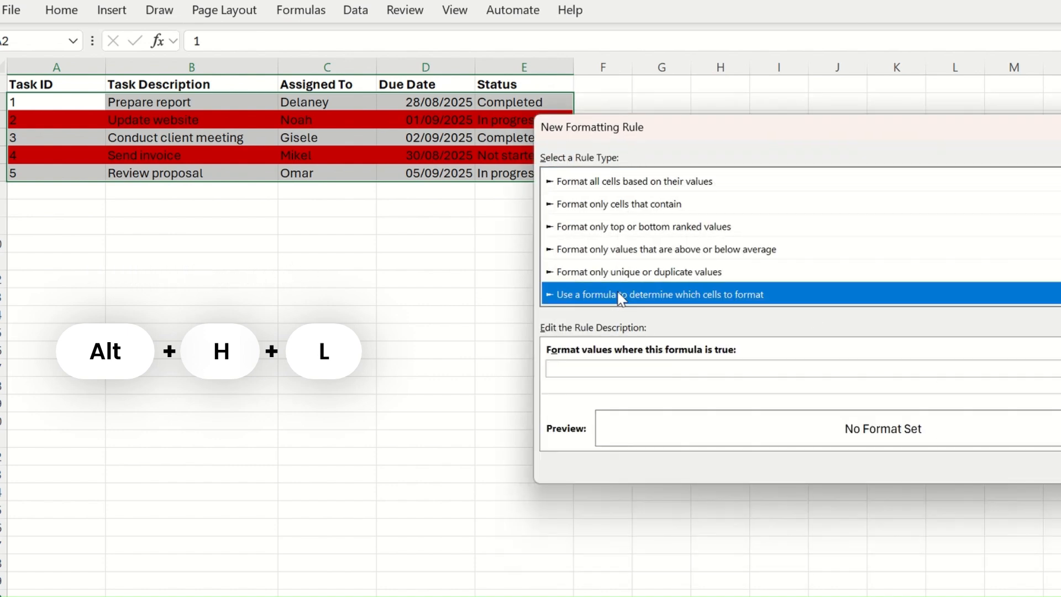
left_click(624, 368)
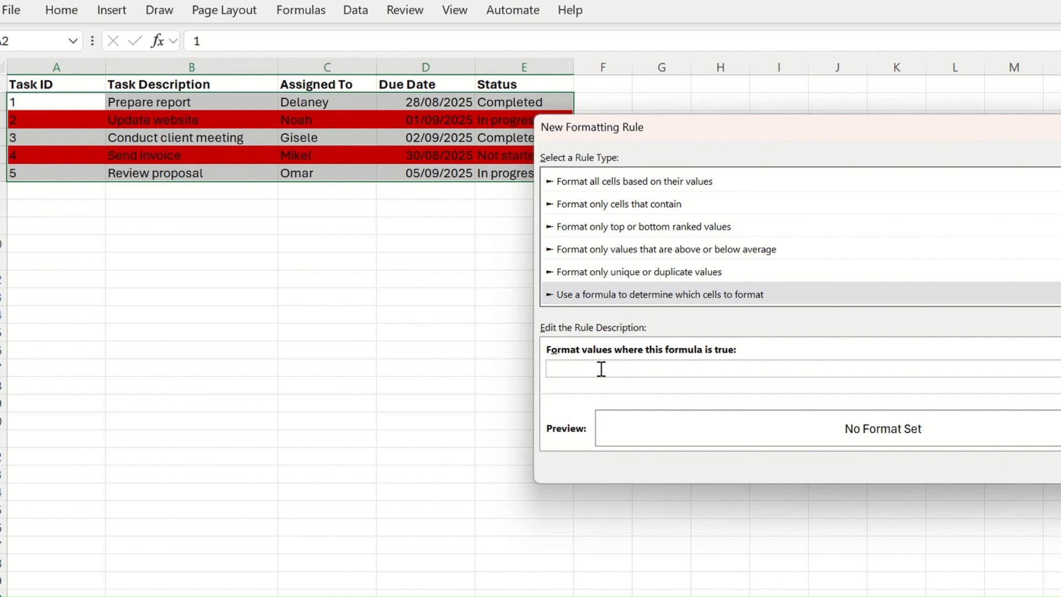
right_click(599, 367)
left_click(573, 428)
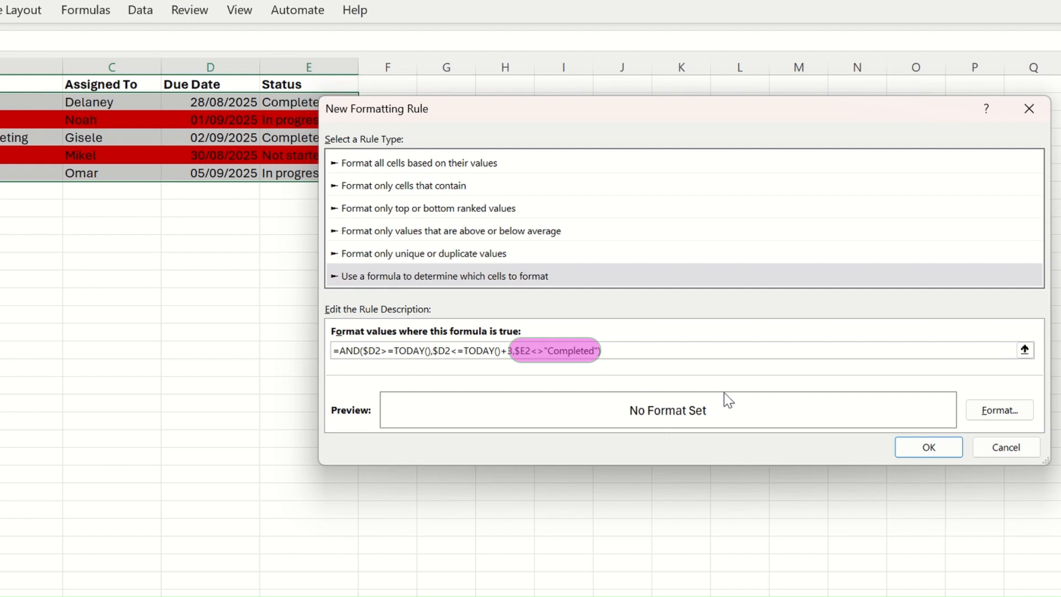
Give the due-soon rule a yellow background fill and apply it.
left_click(998, 413)
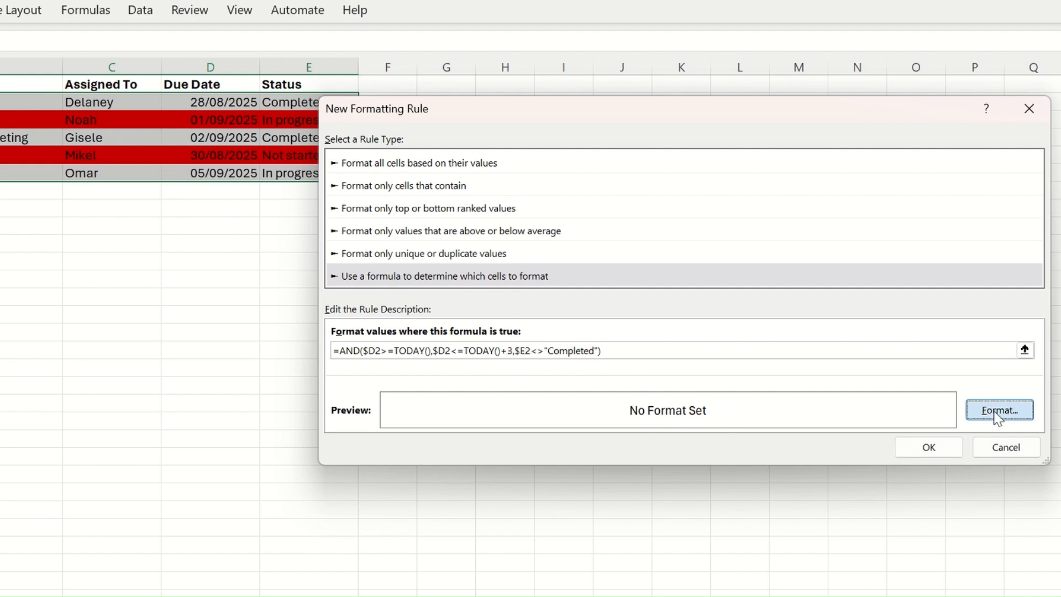
left_click(529, 235)
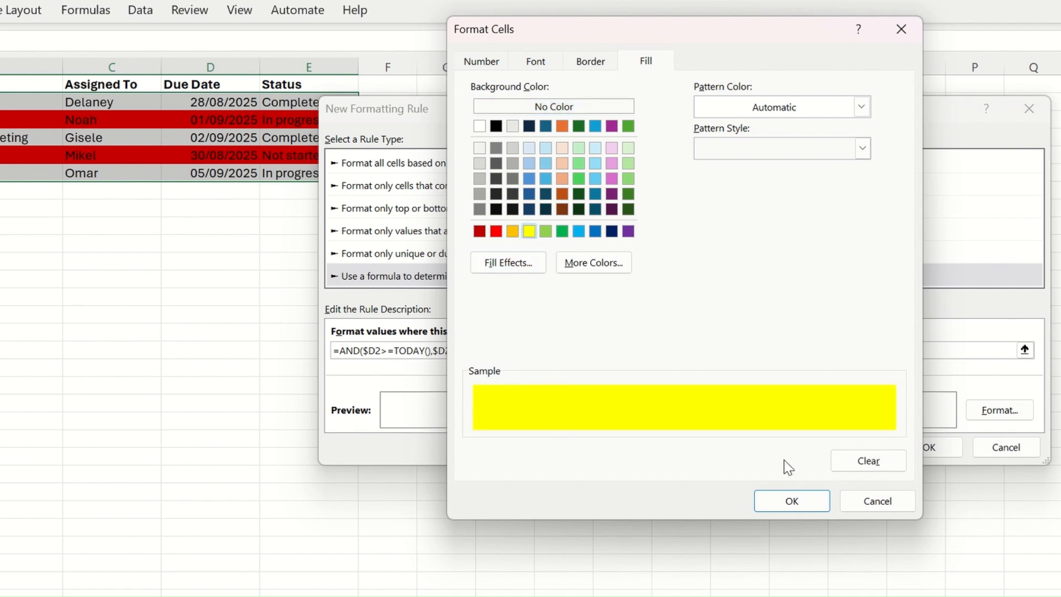
left_click(804, 497)
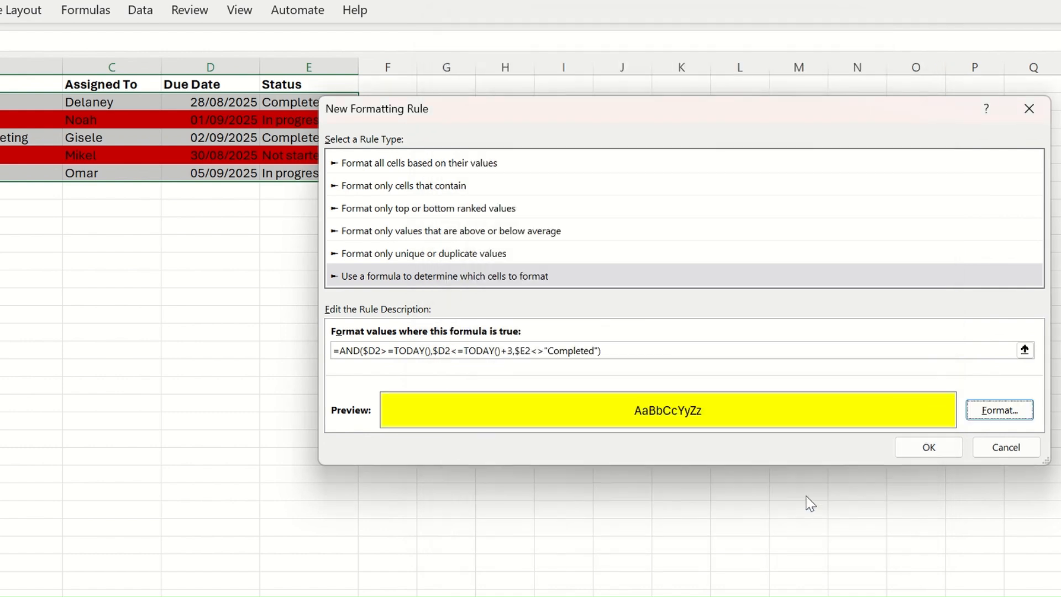
left_click(930, 448)
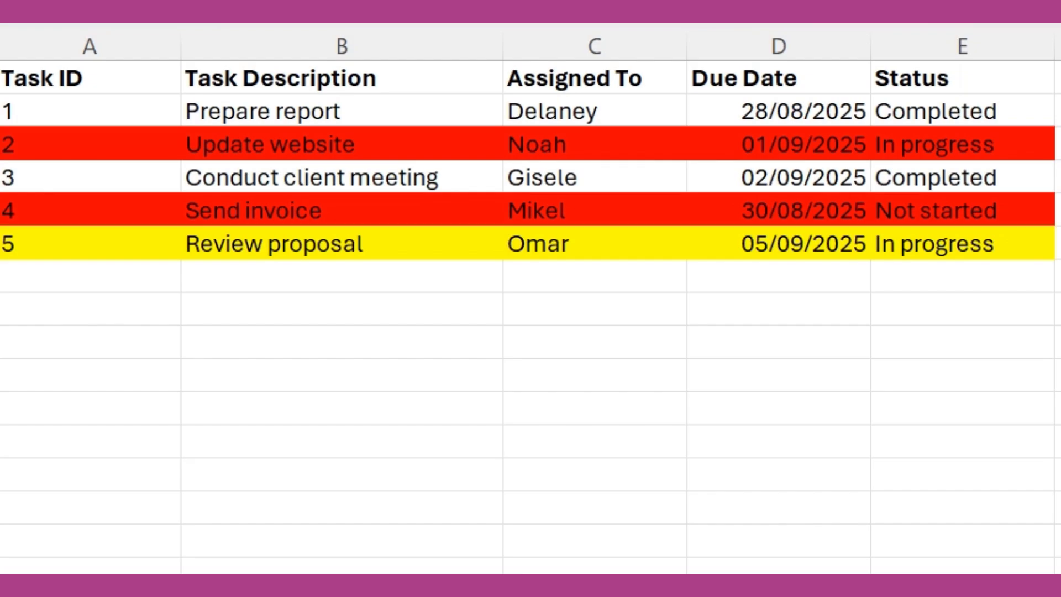